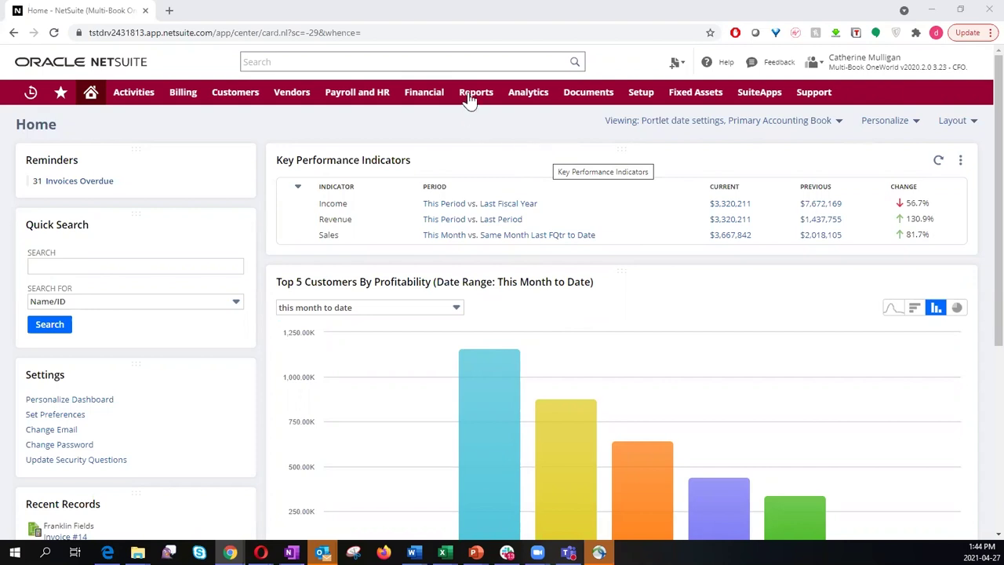
Open the financial Income Statement report and set its accounting book to Statutory Book
{"action": "mouse_move", "coordinate": [469, 99]}
{"action": "mouse_move", "coordinate": [494, 297]}
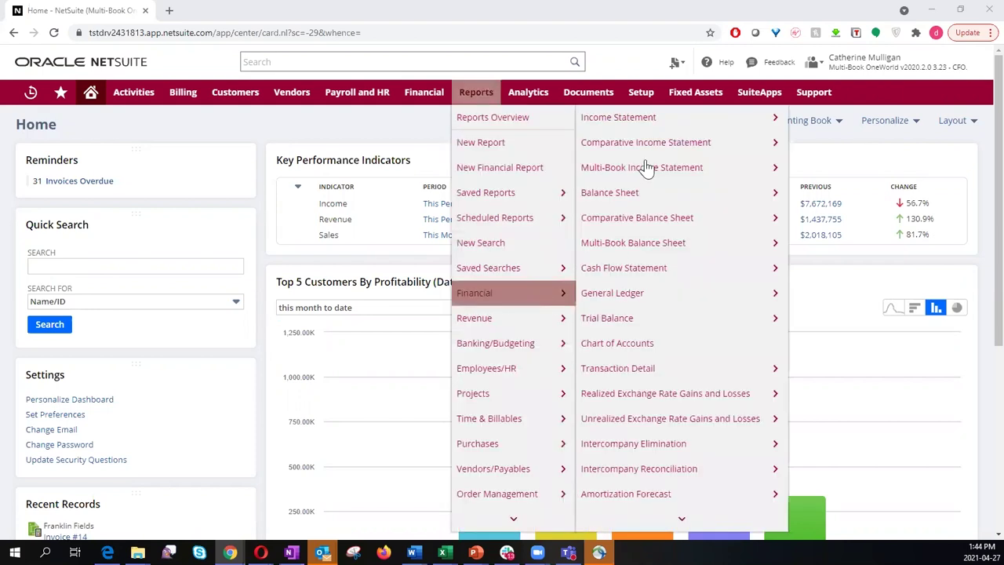
{"action": "left_click", "coordinate": [647, 122]}
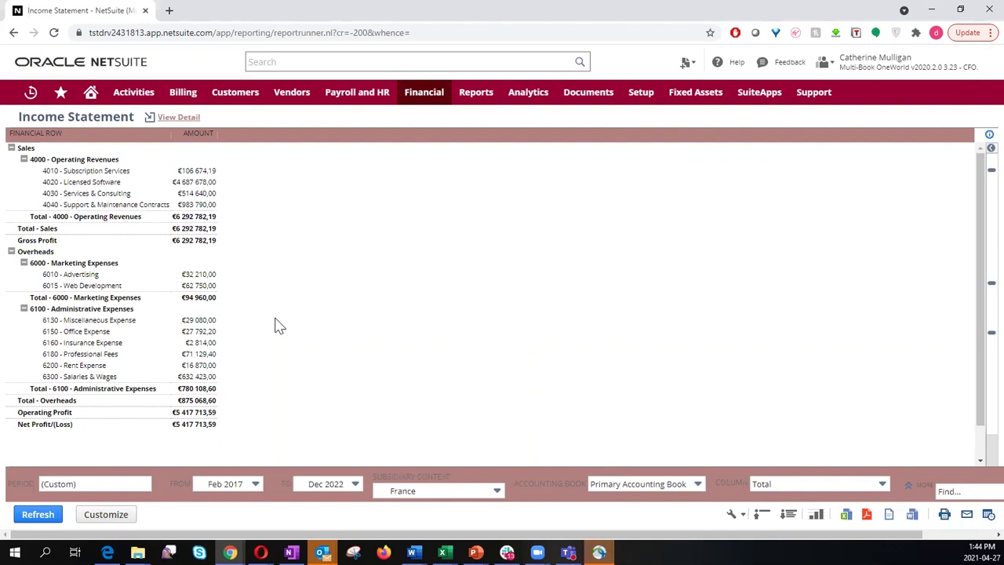
{"action": "left_click", "coordinate": [676, 486]}
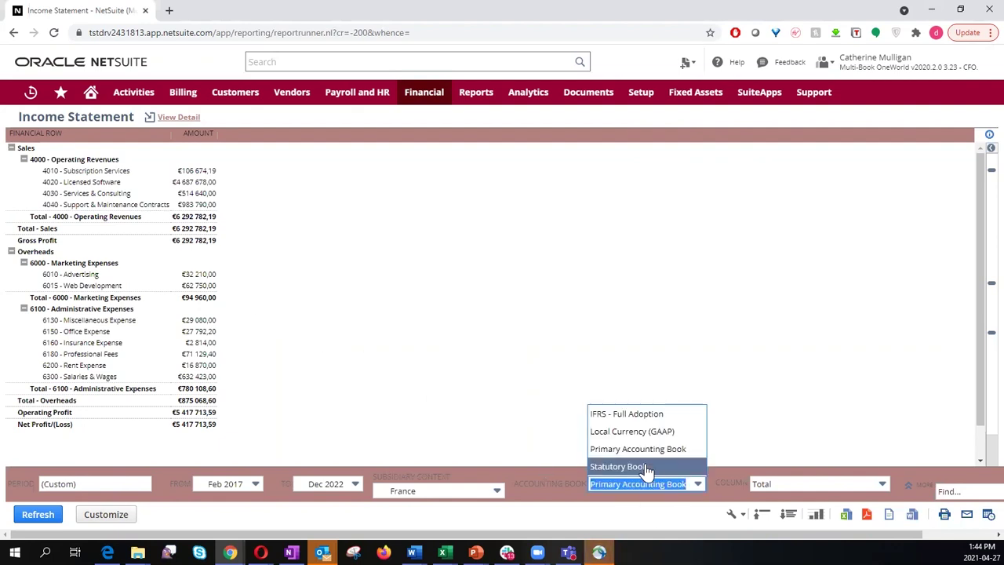
{"action": "left_click", "coordinate": [649, 465]}
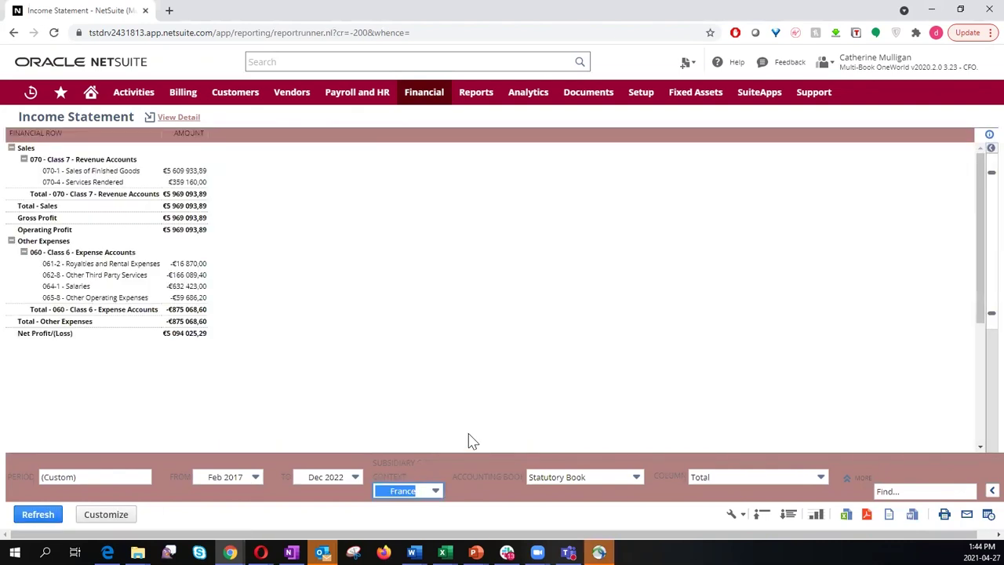
Open the 070-4 Services Rendered details in a separate browser tab and open the invoice dated 9/5/2019
{"action": "right_click", "coordinate": [193, 185]}
{"action": "left_click", "coordinate": [243, 193]}
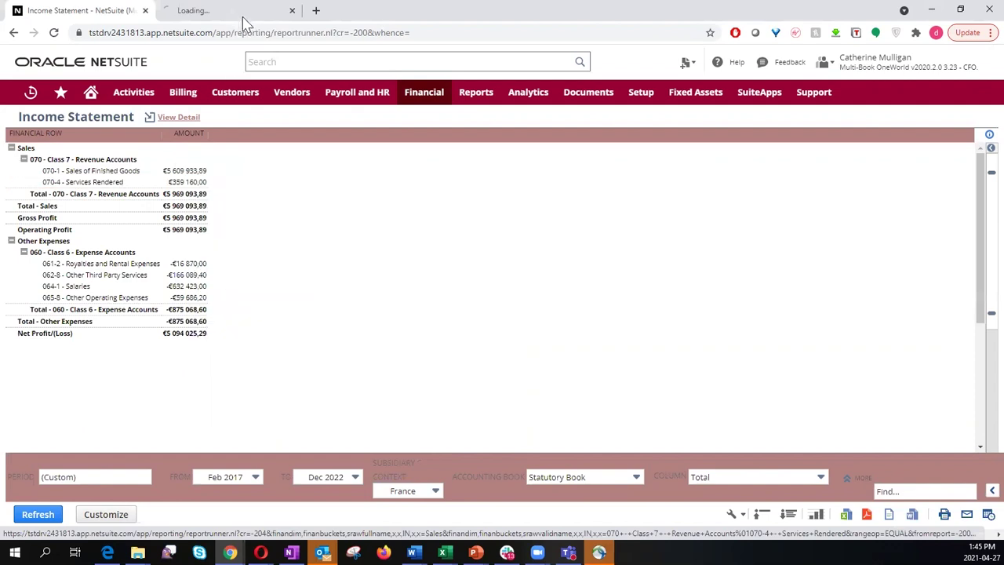
{"action": "left_click", "coordinate": [248, 18]}
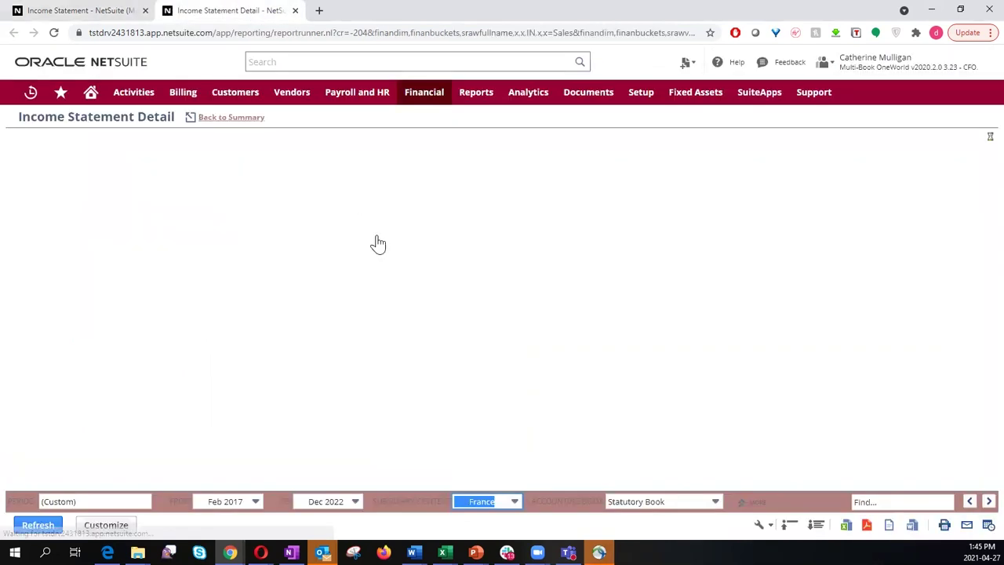
{"action": "left_click", "coordinate": [506, 227]}
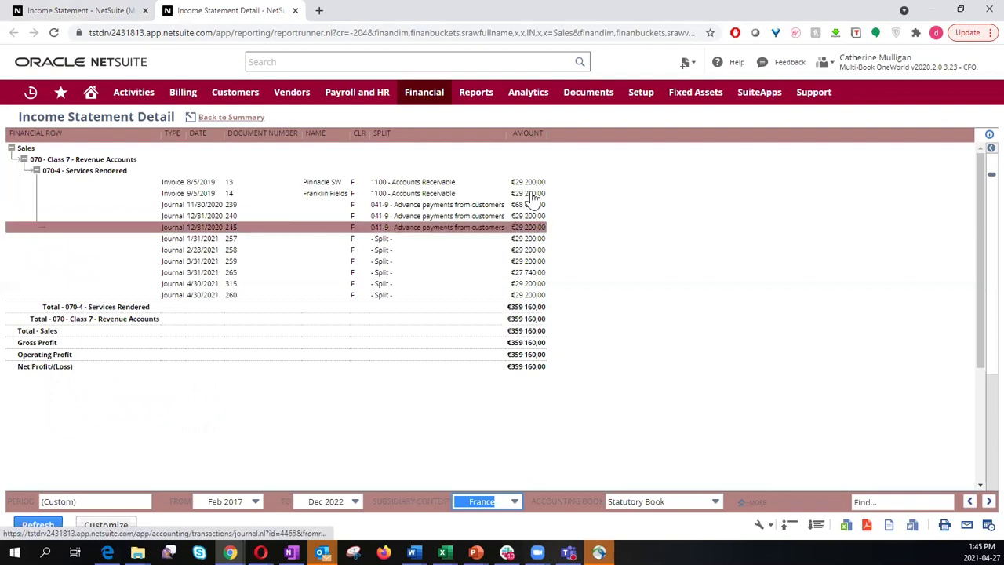
{"action": "left_click", "coordinate": [532, 194]}
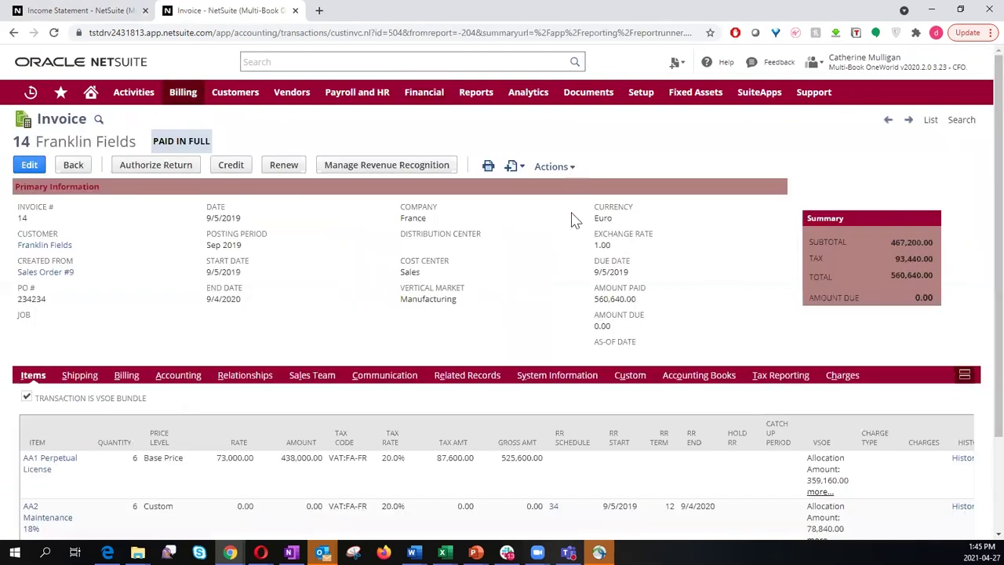
View the invoice's GL impact under Statutory Book and under IFRS - Full Adoption
{"action": "mouse_move", "coordinate": [552, 166]}
{"action": "left_click", "coordinate": [573, 279]}
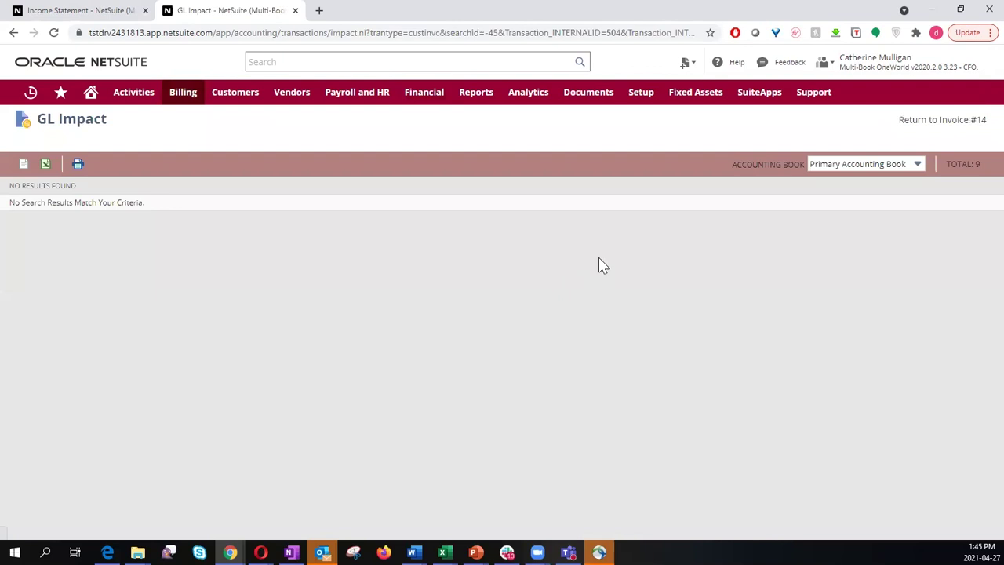
{"action": "left_click", "coordinate": [831, 172]}
{"action": "left_click", "coordinate": [833, 249]}
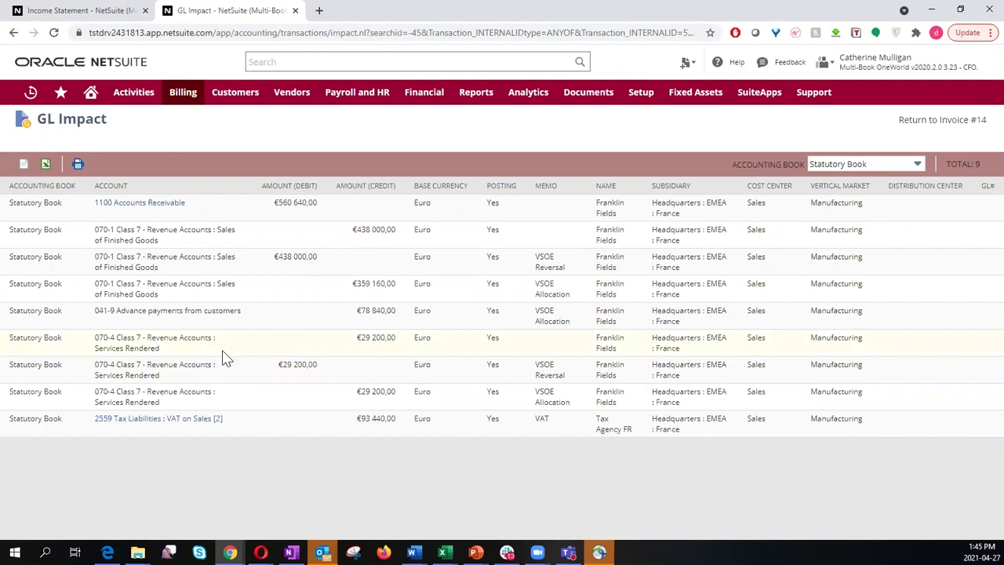
{"action": "left_click", "coordinate": [910, 167]}
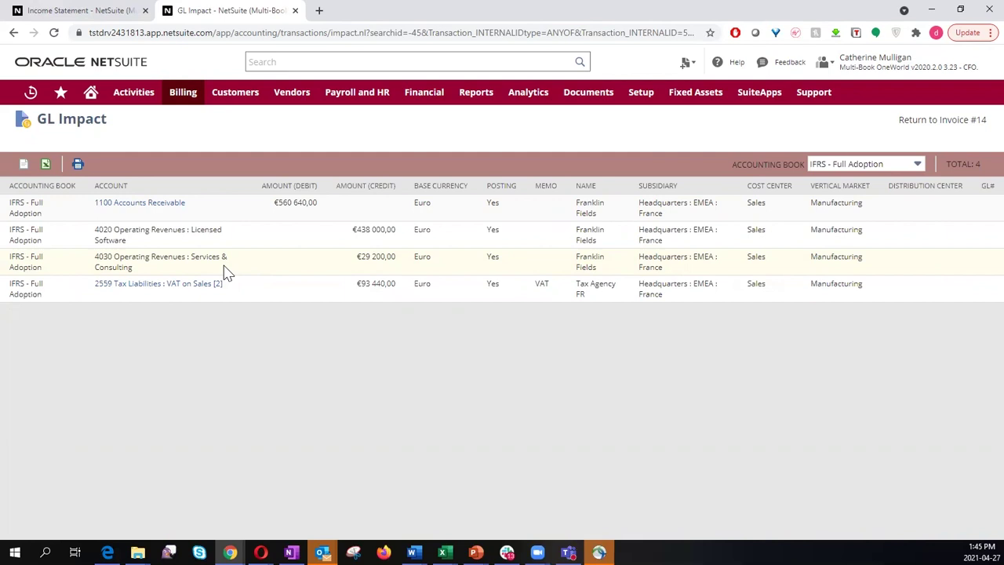
Return to the Income Statement report and set the accounting book to Primary Accounting Book and the subsidiary context to Mexico (USD)
{"action": "left_click", "coordinate": [112, 14]}
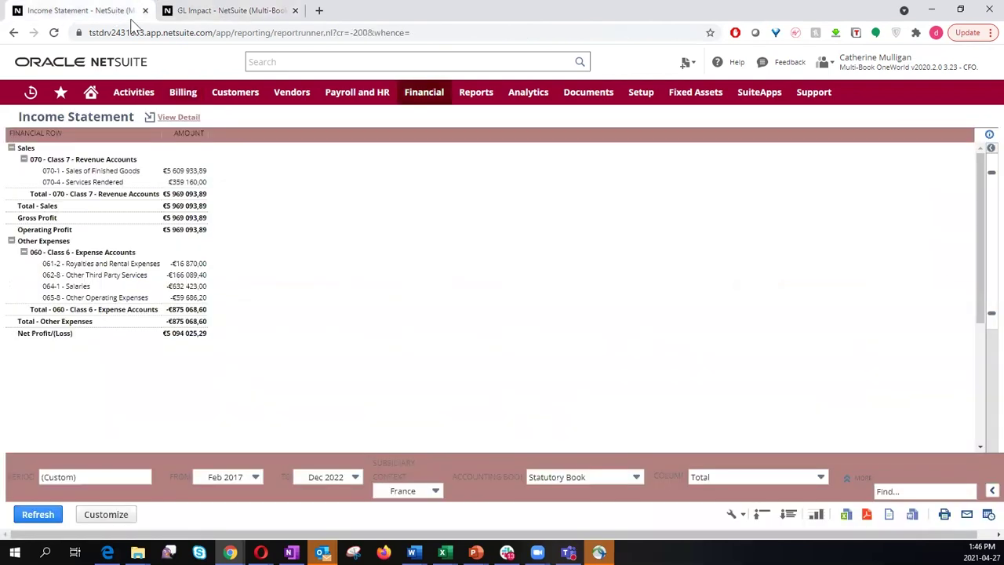
{"action": "left_click", "coordinate": [571, 449]}
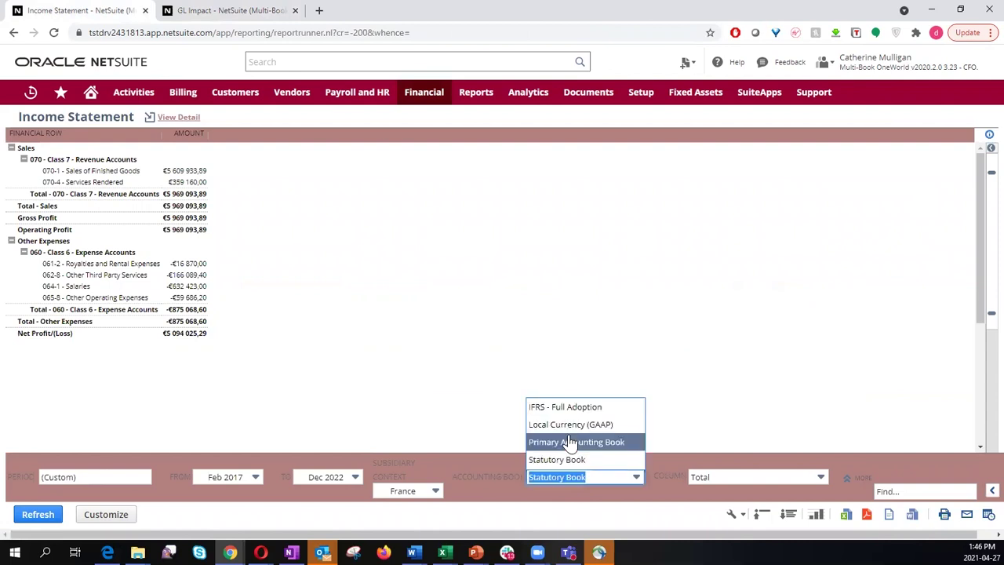
{"action": "left_click", "coordinate": [447, 497]}
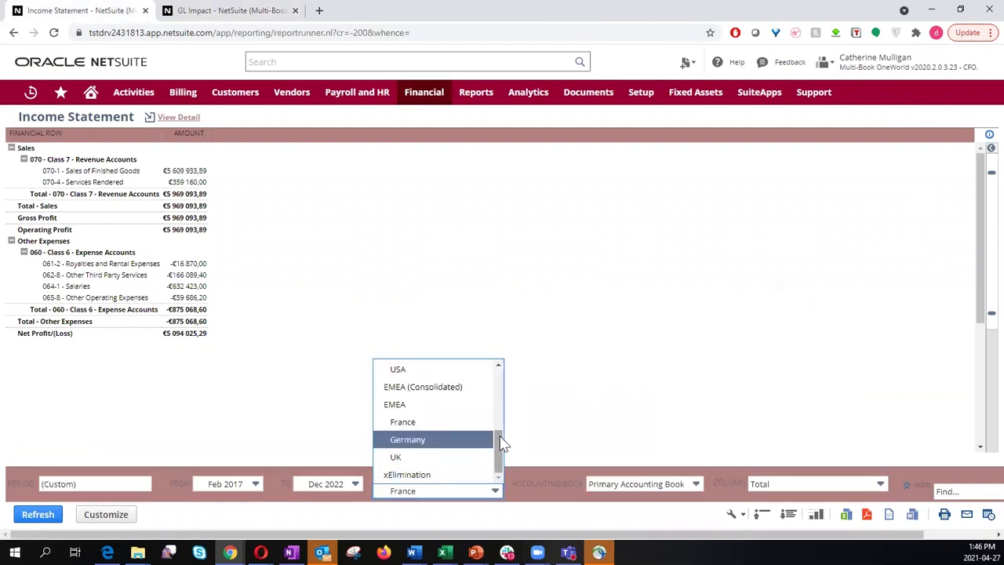
{"action": "scroll", "coordinate": [502, 416], "scroll_direction": "up", "scroll_amount": 2}
{"action": "scroll", "coordinate": [502, 435], "scroll_direction": "down", "scroll_amount": 2}
{"action": "scroll", "coordinate": [506, 421], "scroll_direction": "up", "scroll_amount": 2}
{"action": "left_click", "coordinate": [418, 466]}
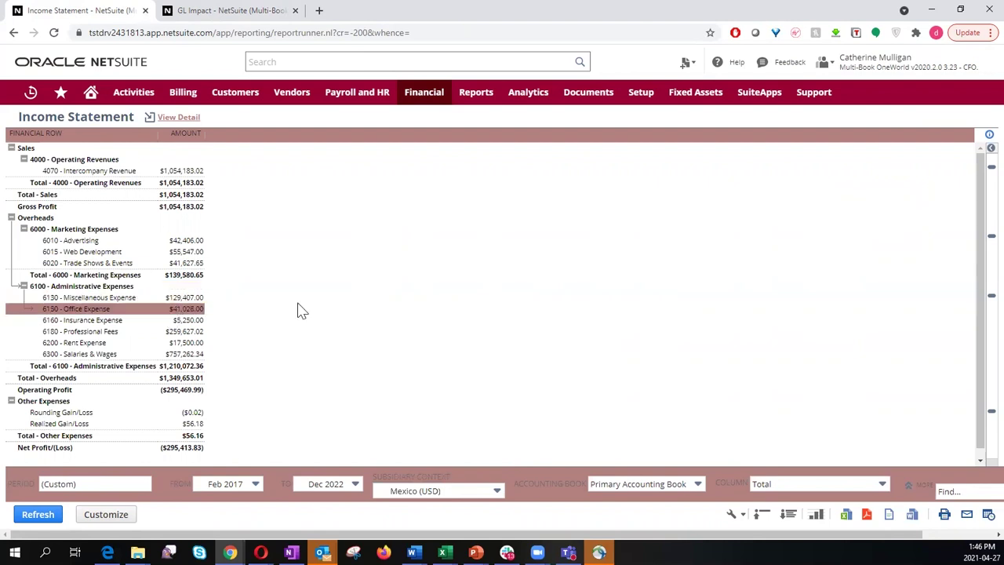
Set the Income Statement's accounting book to Local Currency (GAAP) and refresh the report
{"action": "left_click", "coordinate": [676, 488]}
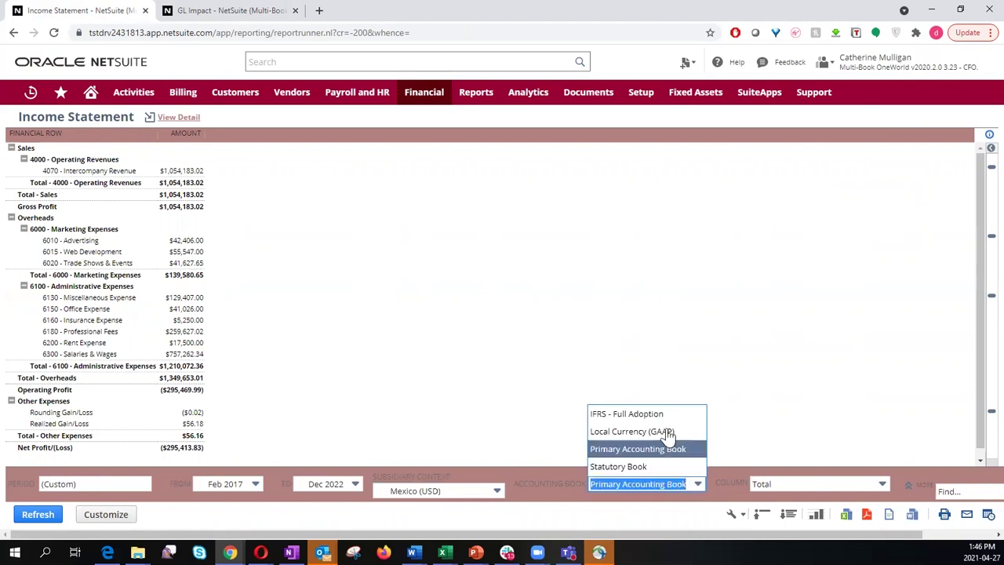
{"action": "left_click", "coordinate": [667, 437]}
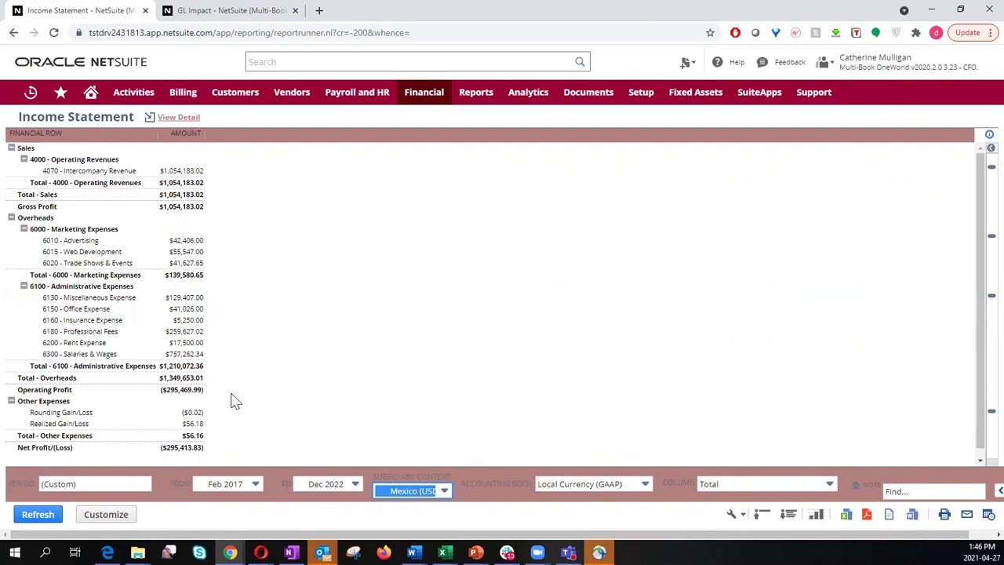
{"action": "left_click", "coordinate": [31, 514]}
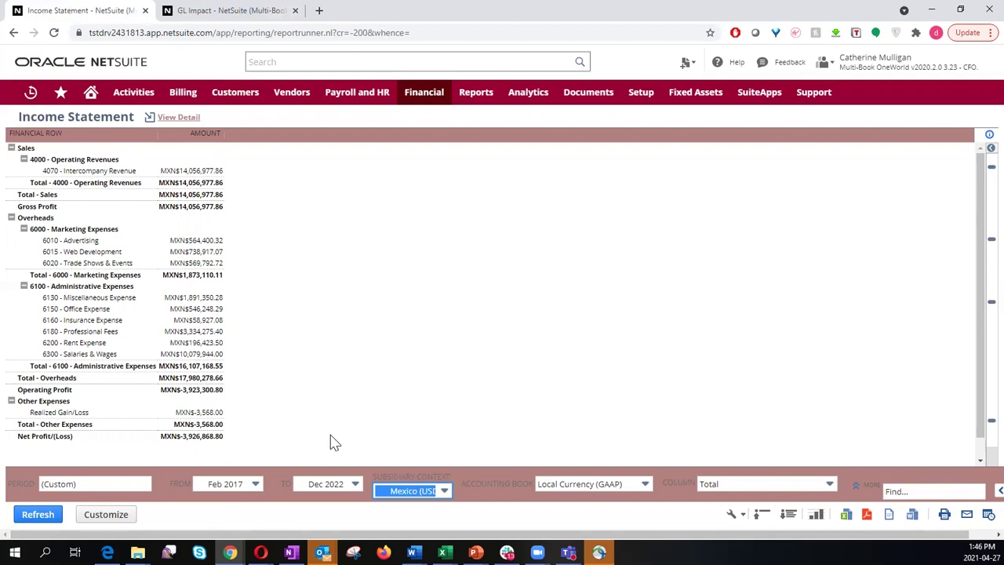
Set the report's accounting book to Primary Accounting Book and its subsidiary context to India
{"action": "left_click", "coordinate": [583, 489]}
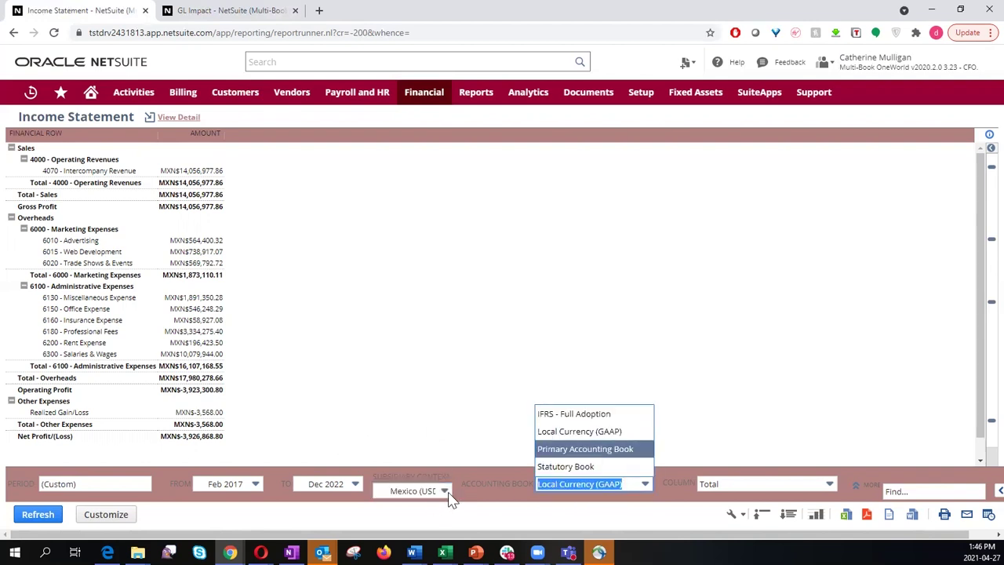
{"action": "left_click", "coordinate": [611, 450]}
{"action": "left_click", "coordinate": [449, 497]}
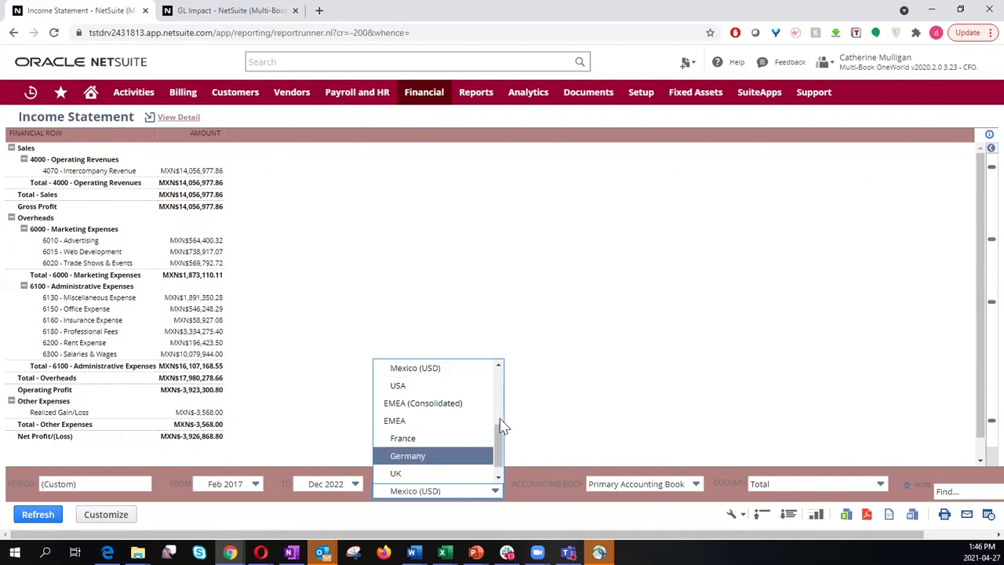
{"action": "scroll", "coordinate": [502, 426], "scroll_direction": "up", "scroll_amount": 2}
{"action": "scroll", "coordinate": [434, 422], "scroll_direction": "up", "scroll_amount": 1}
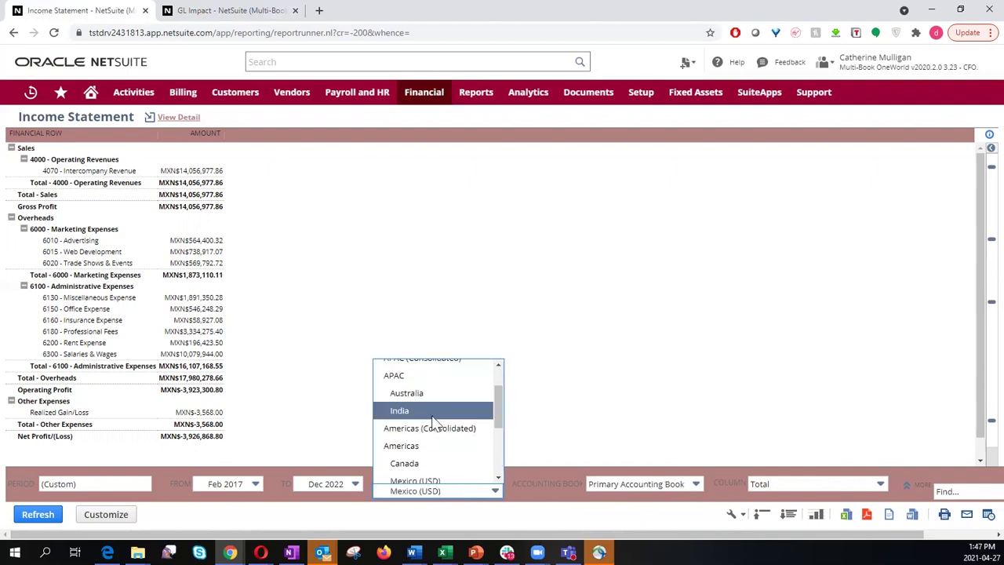
{"action": "left_click", "coordinate": [434, 422]}
Set the start period of the India Income Statement to Feb 2018
{"action": "left_click", "coordinate": [251, 483]}
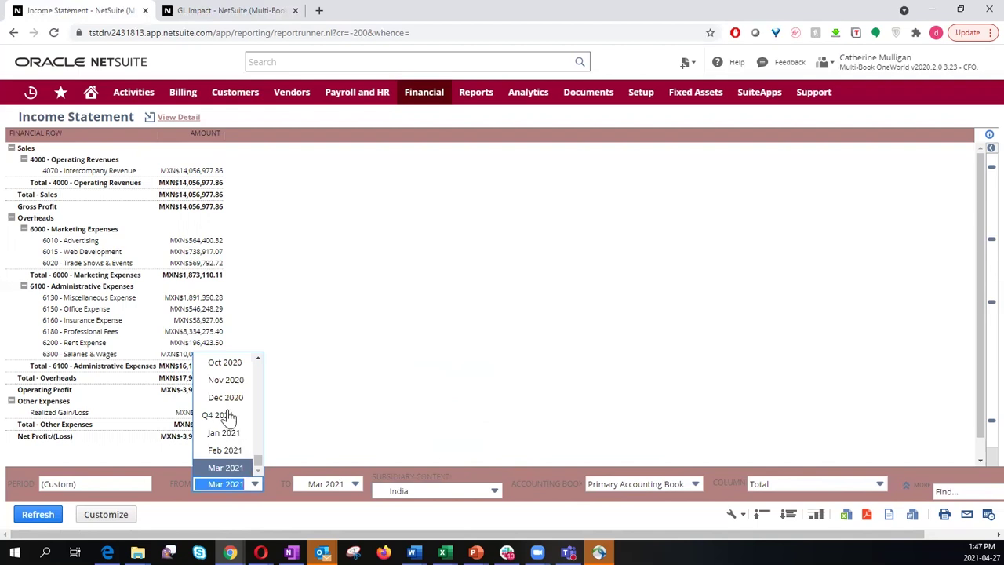
{"action": "scroll", "coordinate": [228, 418], "scroll_direction": "up", "scroll_amount": 10}
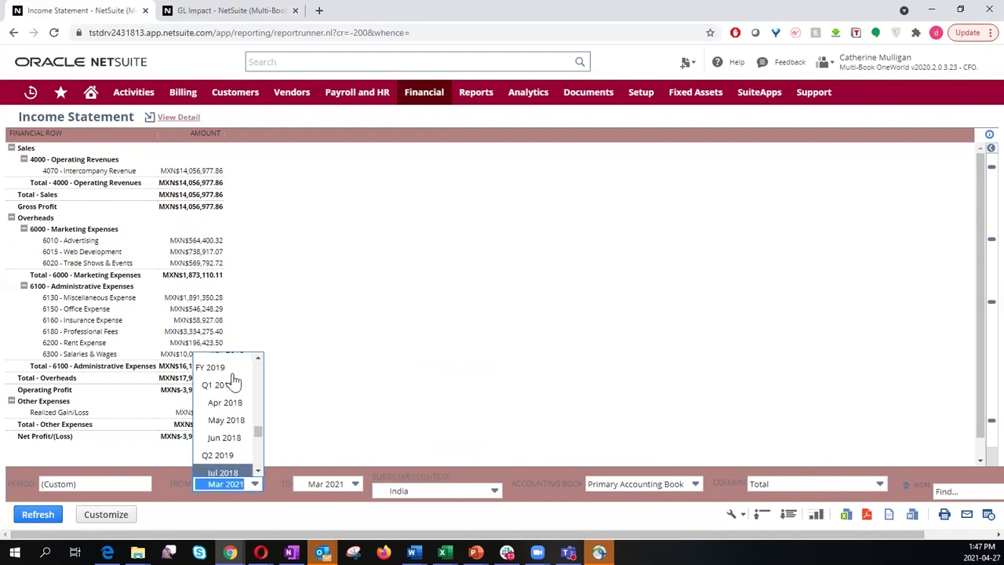
{"action": "left_click", "coordinate": [234, 382]}
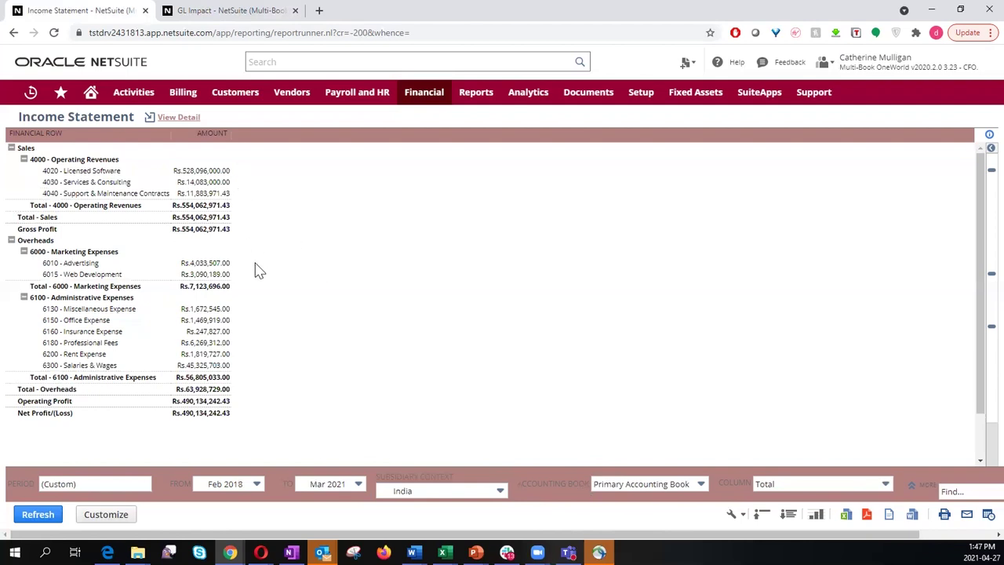
Open the 4020 Licensed Software details and open the Inlet Advisors invoice dated 1/22/2021
{"action": "left_click", "coordinate": [208, 172]}
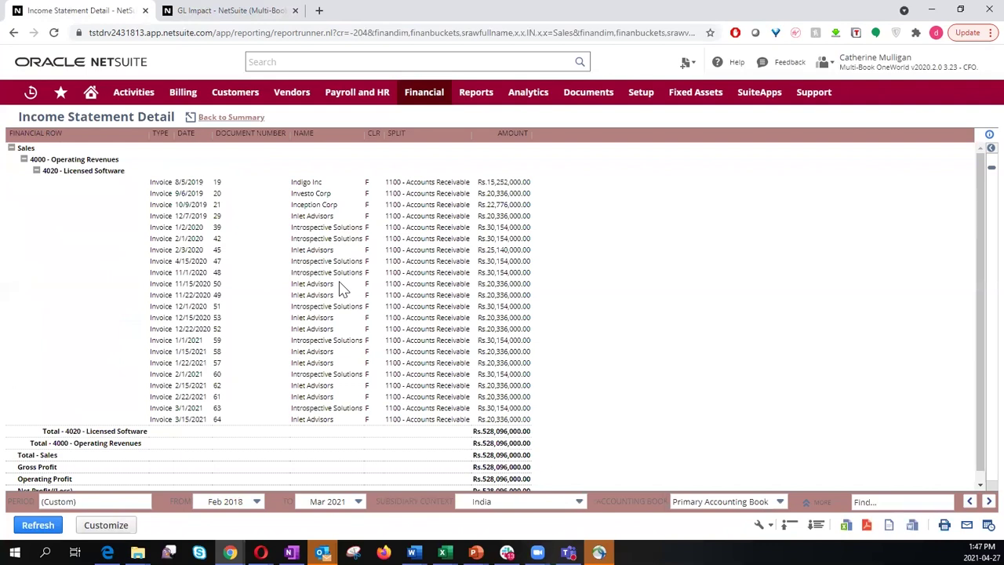
{"action": "left_click", "coordinate": [333, 285]}
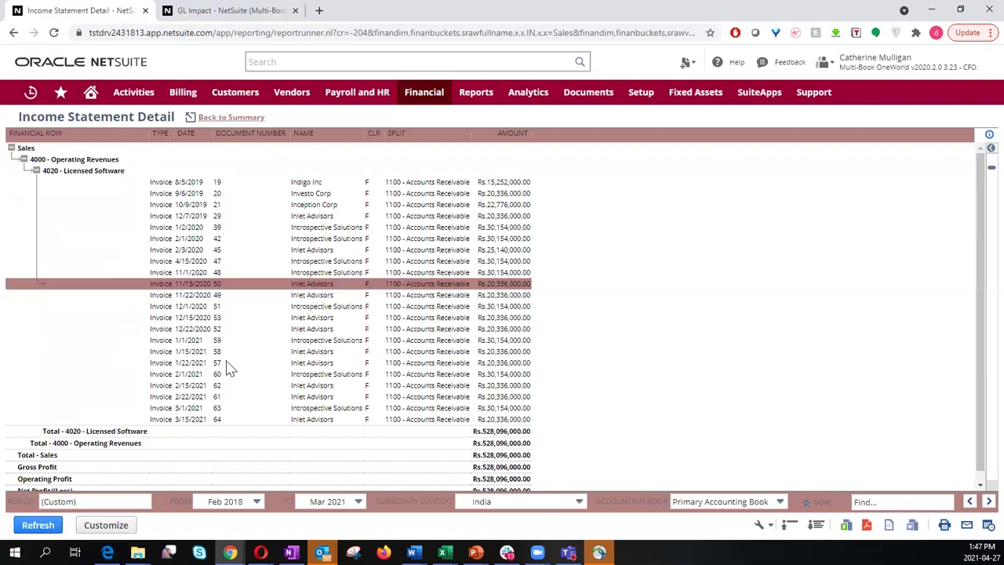
{"action": "left_click", "coordinate": [221, 363]}
{"action": "left_click", "coordinate": [499, 365]}
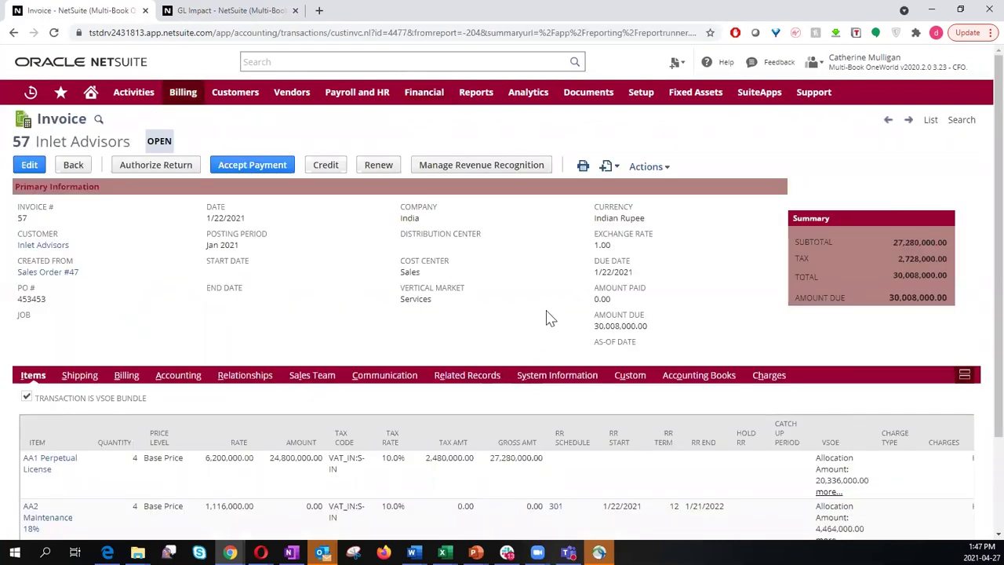
Review the invoice's item lines and revenue recognition schedules, and open its Manage Revenue Recognition page
{"action": "scroll", "coordinate": [549, 325], "scroll_direction": "down", "scroll_amount": 3}
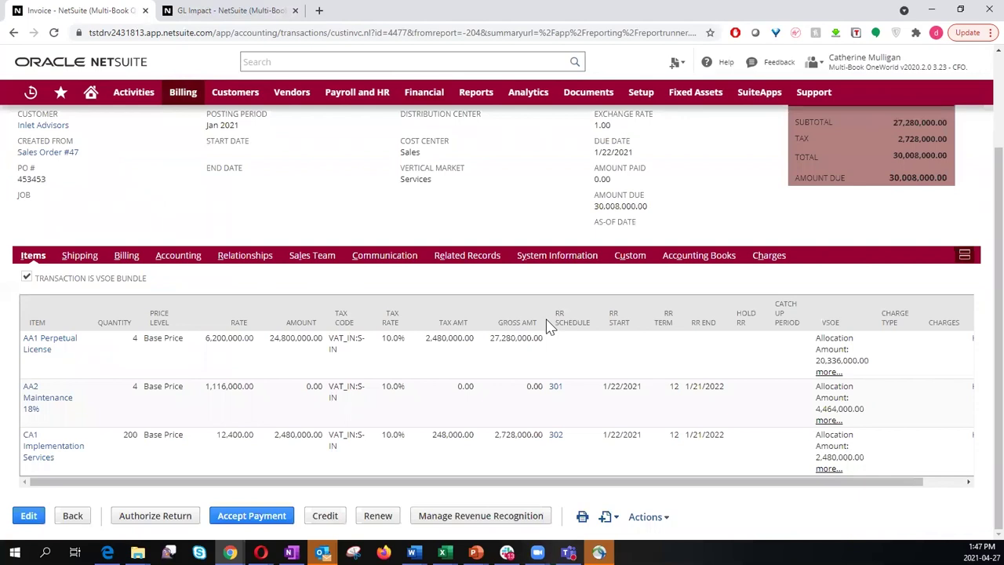
{"action": "scroll", "coordinate": [549, 325], "scroll_direction": "up", "scroll_amount": 2}
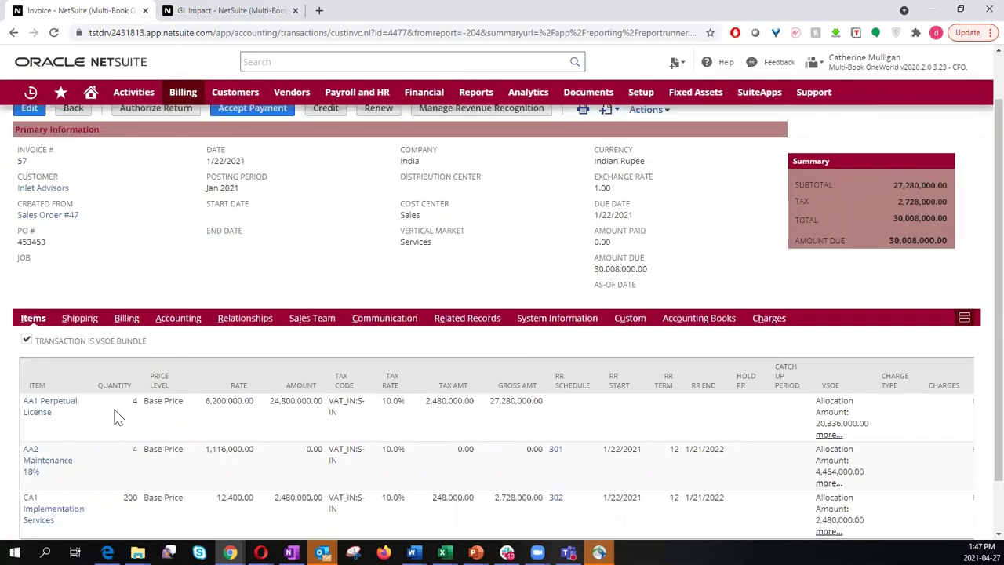
{"action": "scroll", "coordinate": [91, 377], "scroll_direction": "down", "scroll_amount": 2}
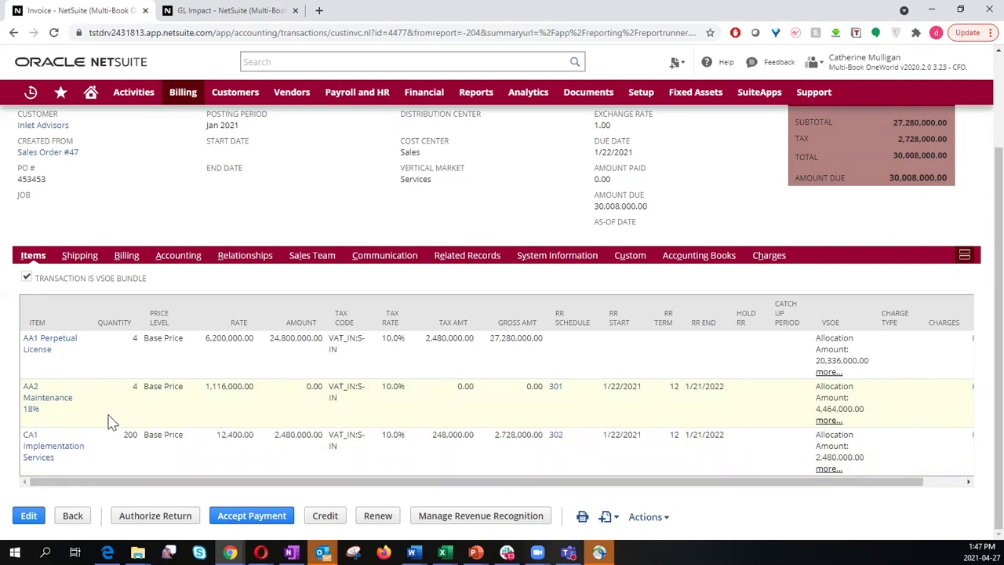
{"action": "scroll", "coordinate": [511, 430], "scroll_direction": "up", "scroll_amount": 1}
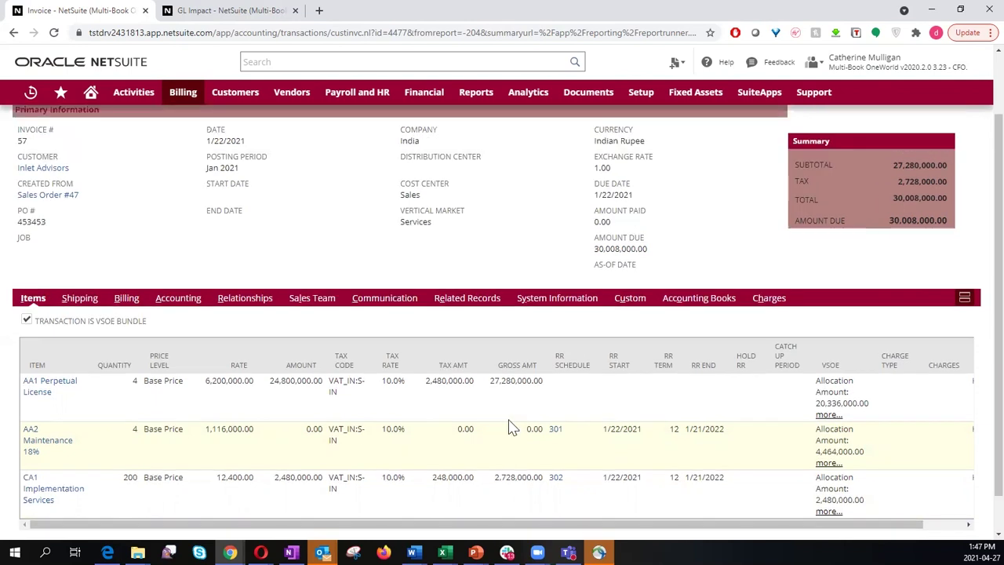
{"action": "scroll", "coordinate": [471, 392], "scroll_direction": "up", "scroll_amount": 2}
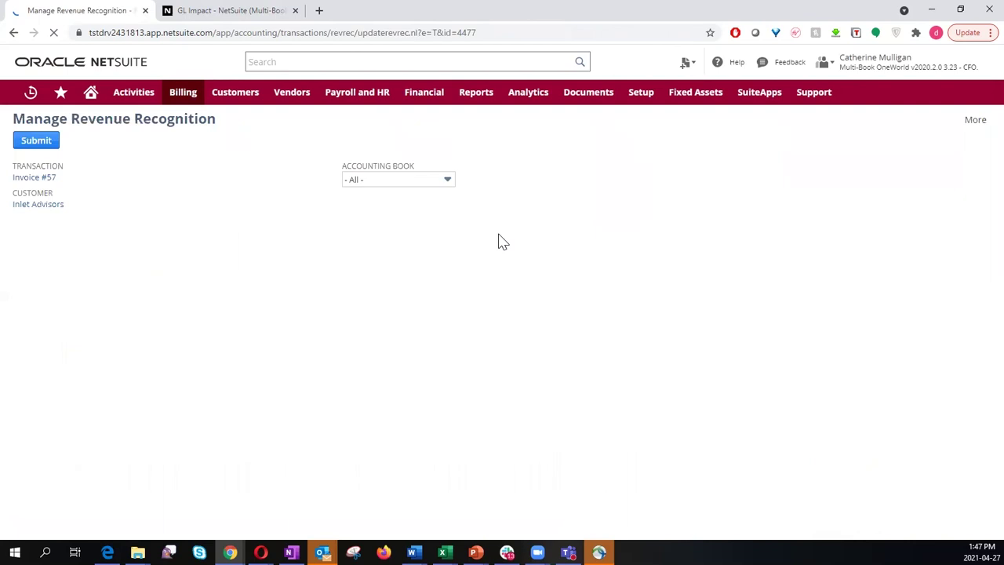
Filter the revenue recognition lines to Primary Accounting Book and highlight the schedule of the AA2 Maintenance 18% item
{"action": "left_click", "coordinate": [369, 184]}
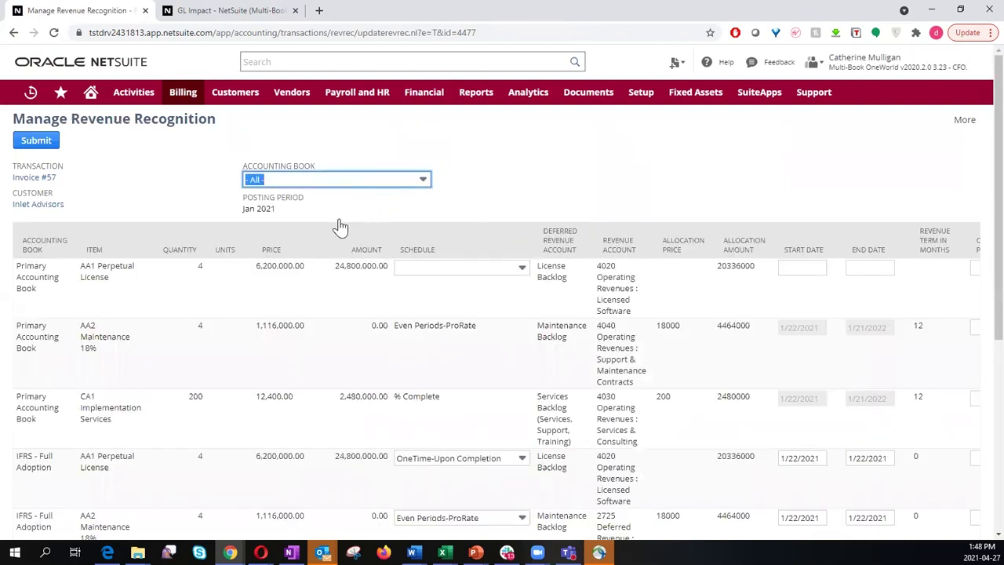
{"action": "key", "text": "Down"}
{"action": "key", "text": "Return"}
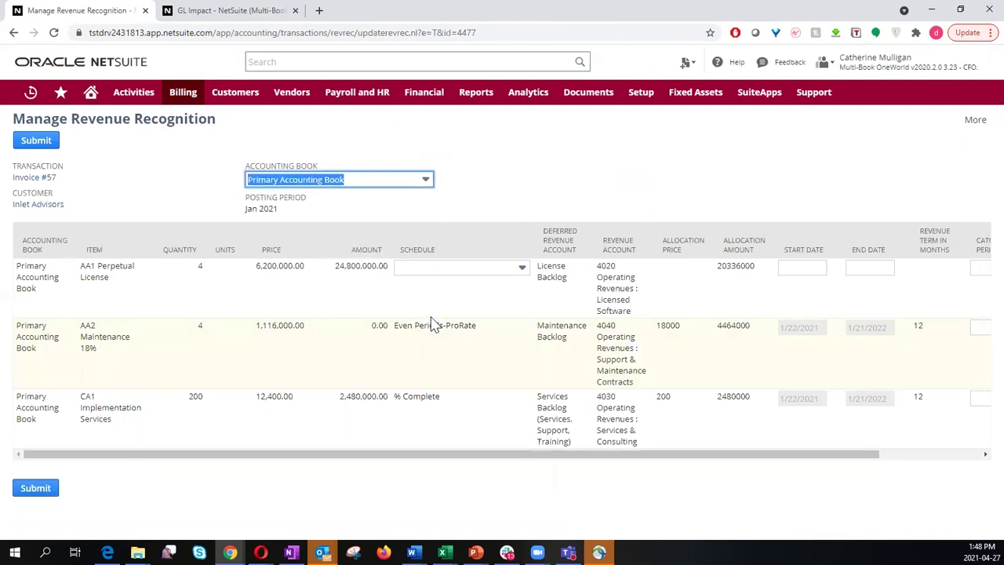
{"action": "left_click_drag", "start_coordinate": [487, 329], "coordinate": [392, 323]}
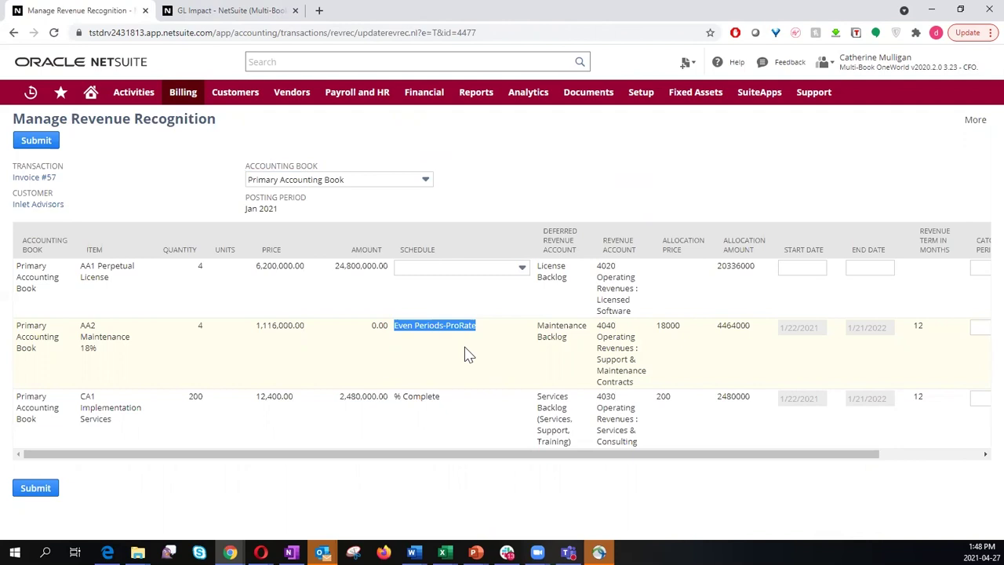
Filter the lines to Statutory Book and set the AA2 Maintenance 18% item's schedule to One Time Recognition
{"action": "left_click", "coordinate": [374, 184]}
{"action": "left_click", "coordinate": [340, 248]}
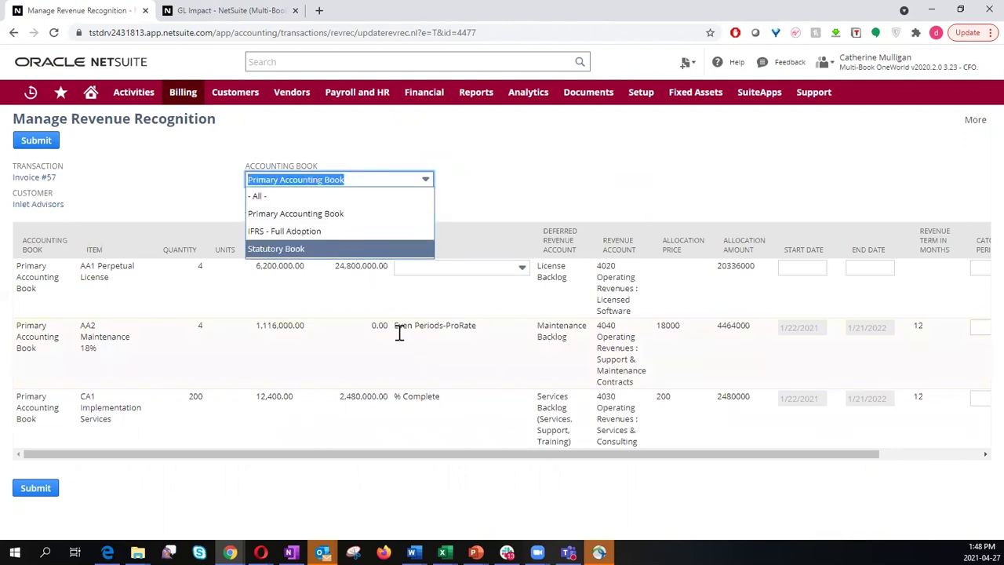
{"action": "left_click", "coordinate": [471, 329]}
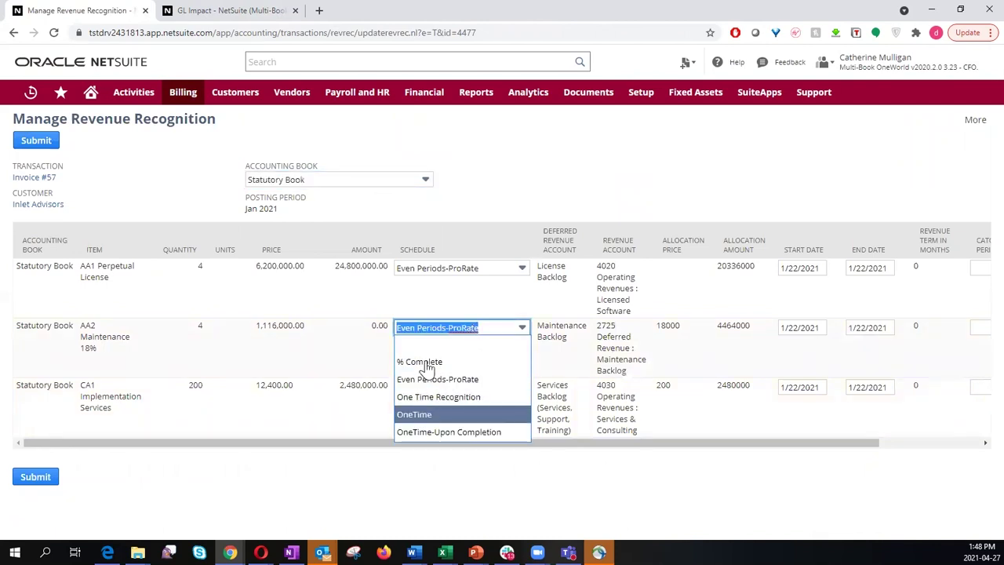
{"action": "left_click", "coordinate": [427, 402]}
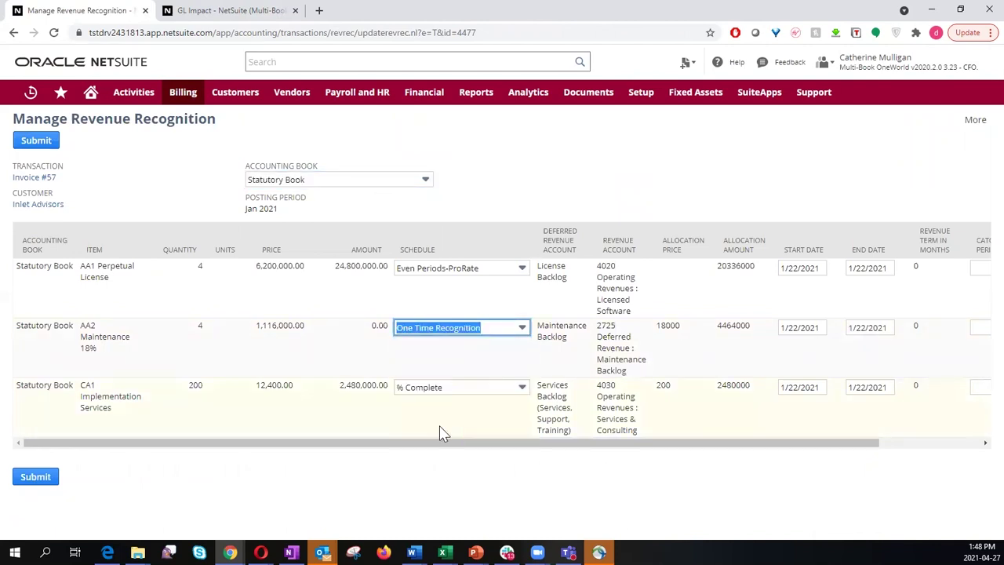